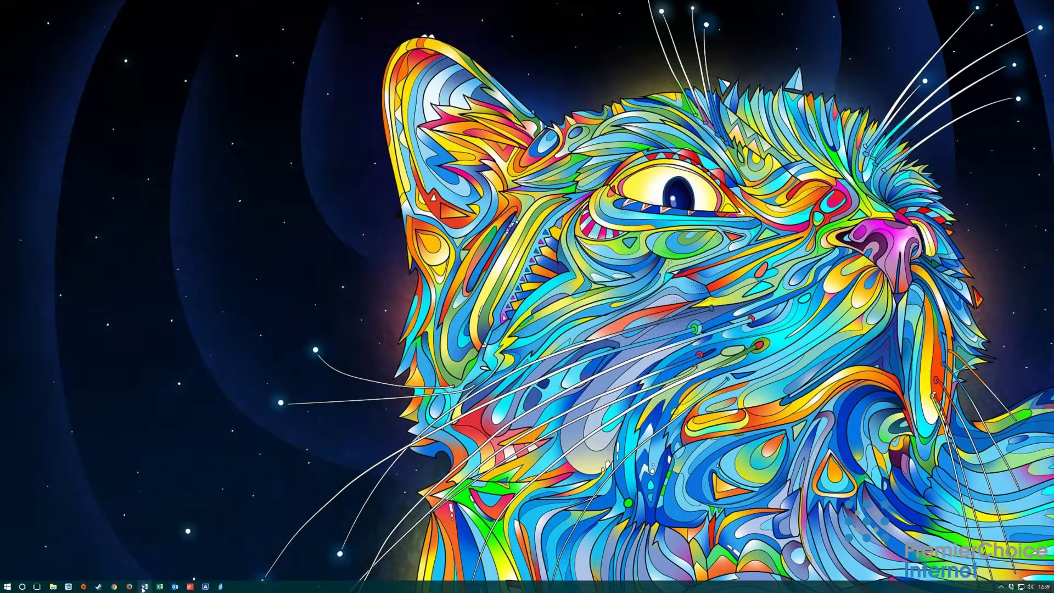
# Step: Launch Microsoft Word from the taskbar to get blank Document1
pyautogui.click(145, 585)
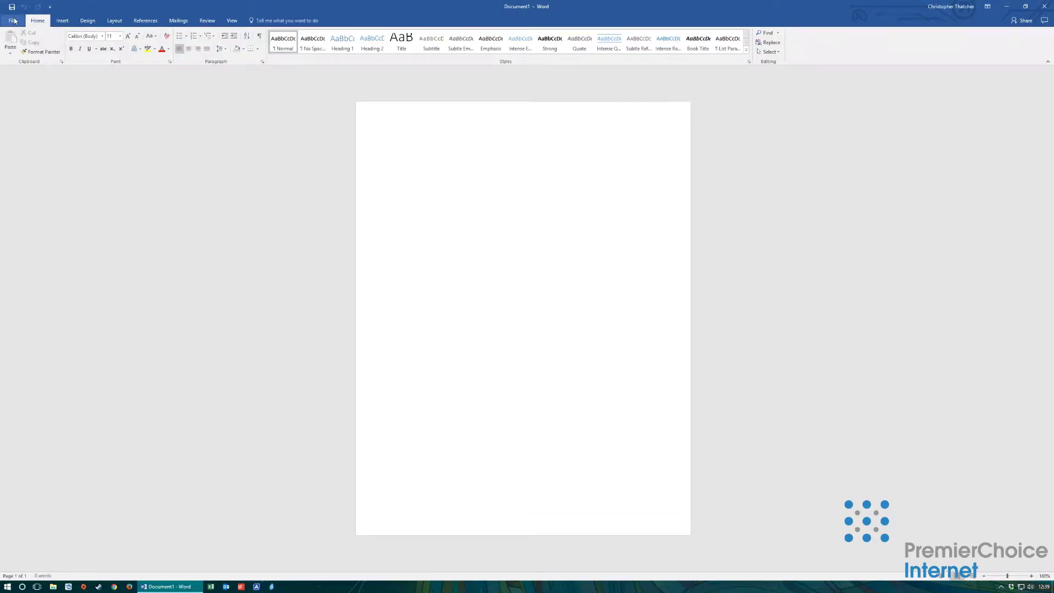
# Step: Add Office 365 SharePoint as a place, signing in with the work email and password
pyautogui.click(14, 21)
pyautogui.click(104, 140)
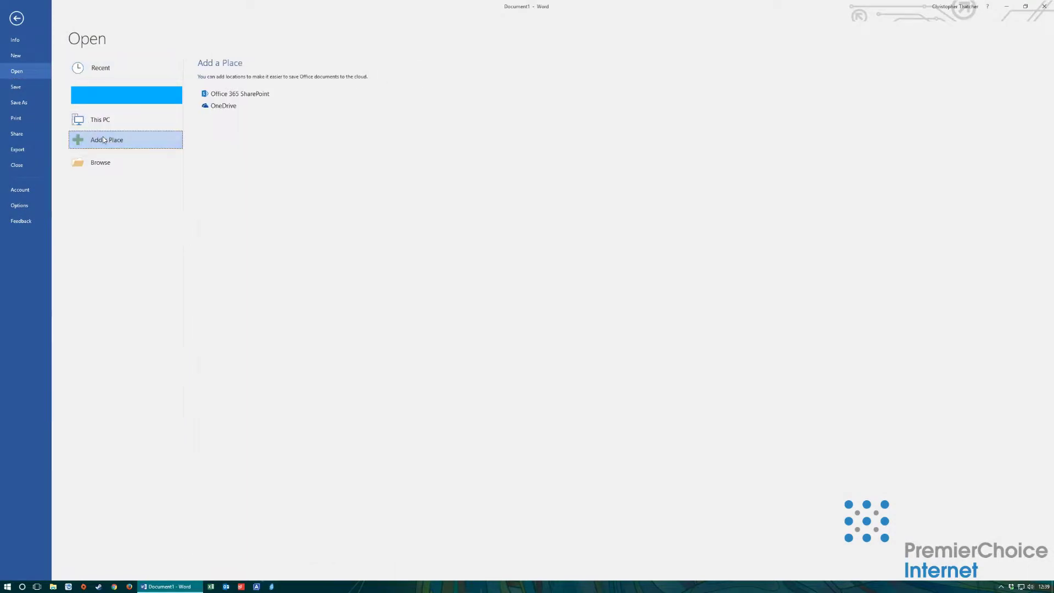
pyautogui.click(240, 94)
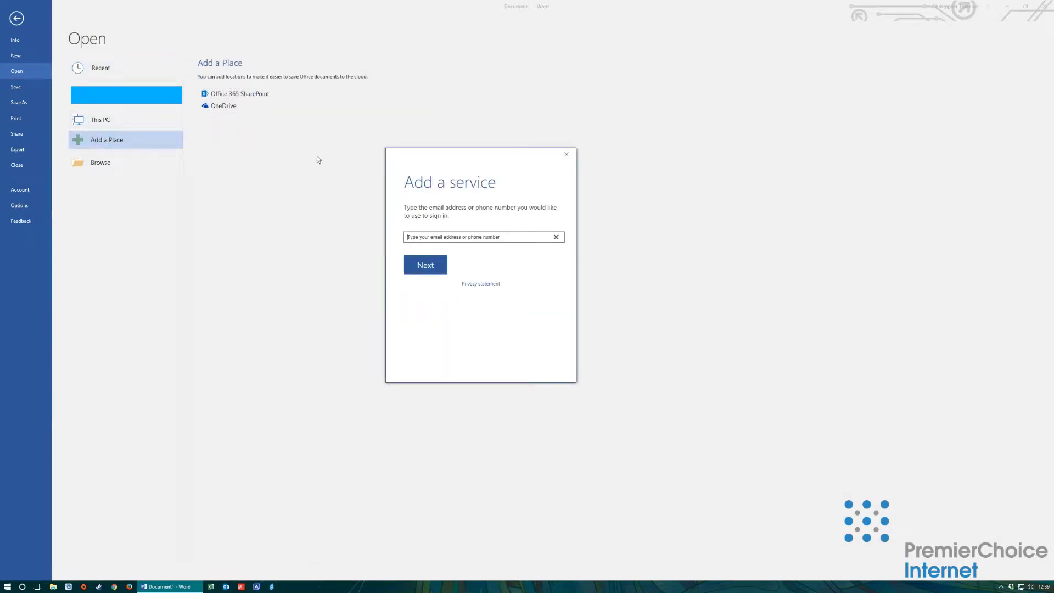
pyautogui.click(428, 237)
pyautogui.click(423, 267)
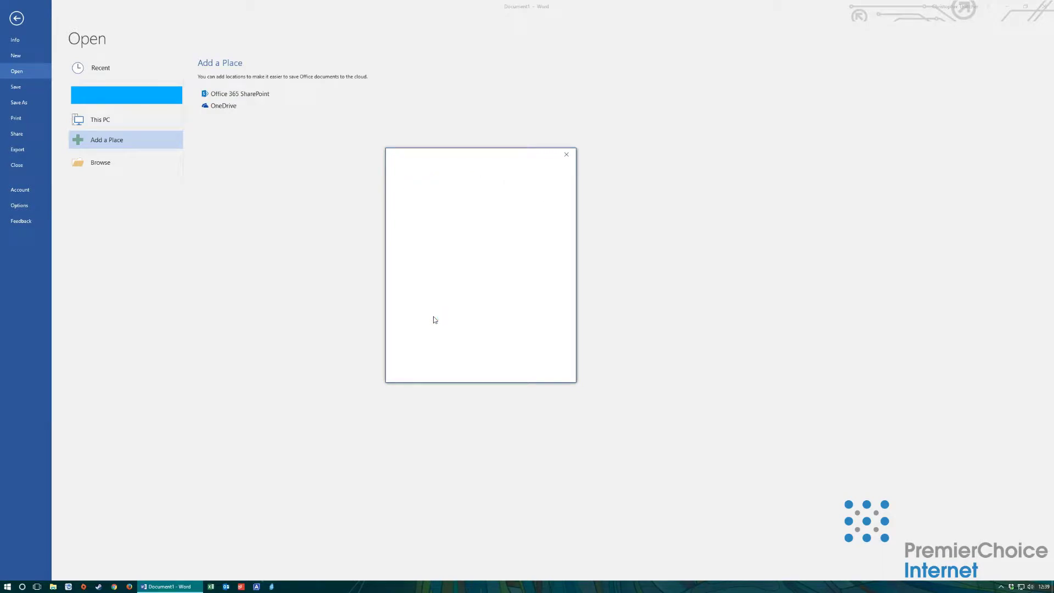
pyautogui.click(417, 242)
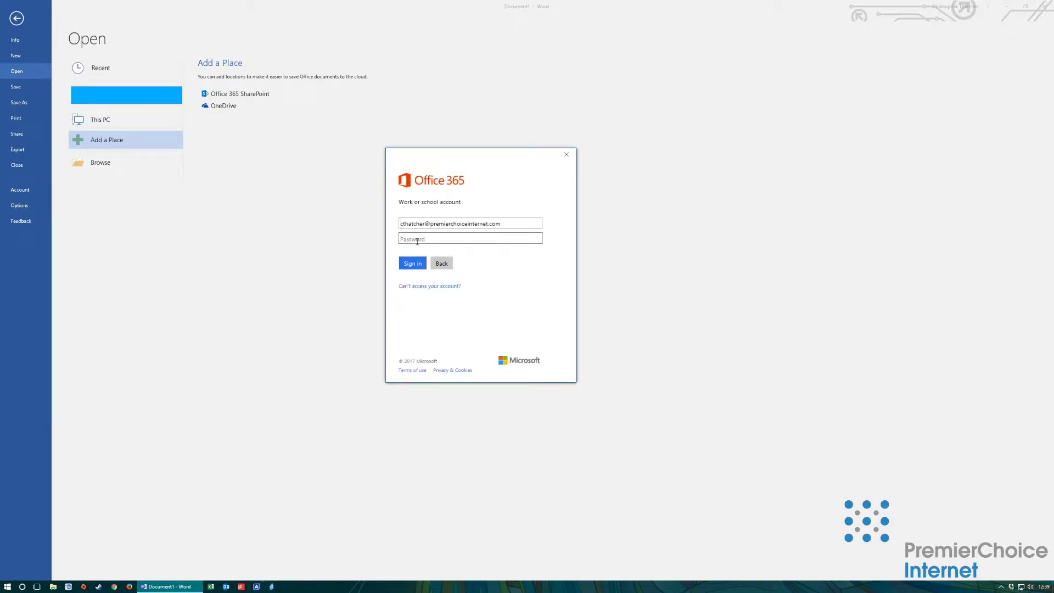
pyautogui.write('•')
pyautogui.press('Return')
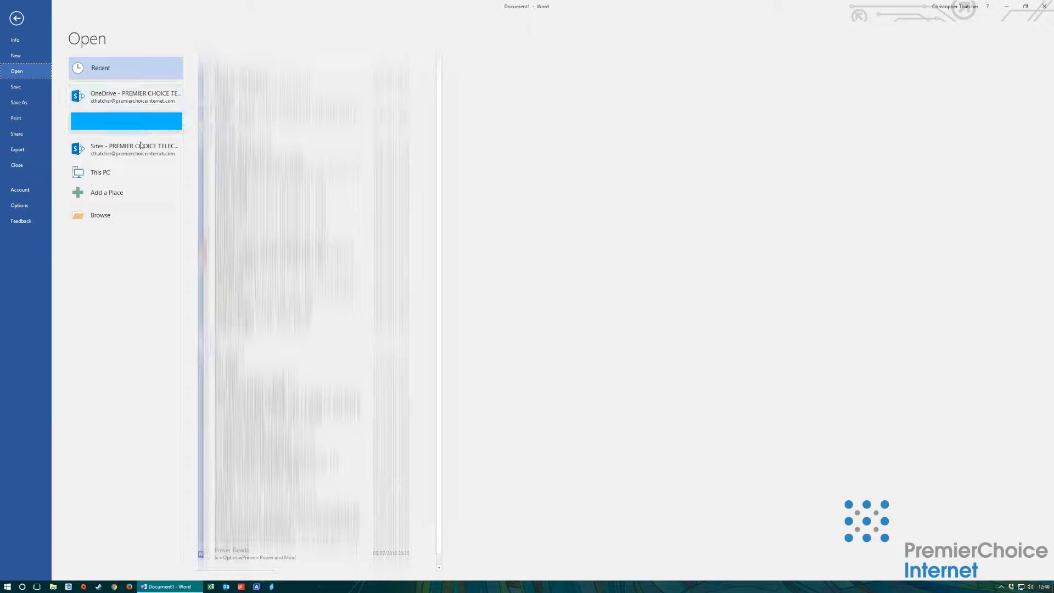
# Step: Browse the OneDrive Test2 folder, then open the pinned PREMIER CHOICE TELECOM LTD team site
pyautogui.click(121, 102)
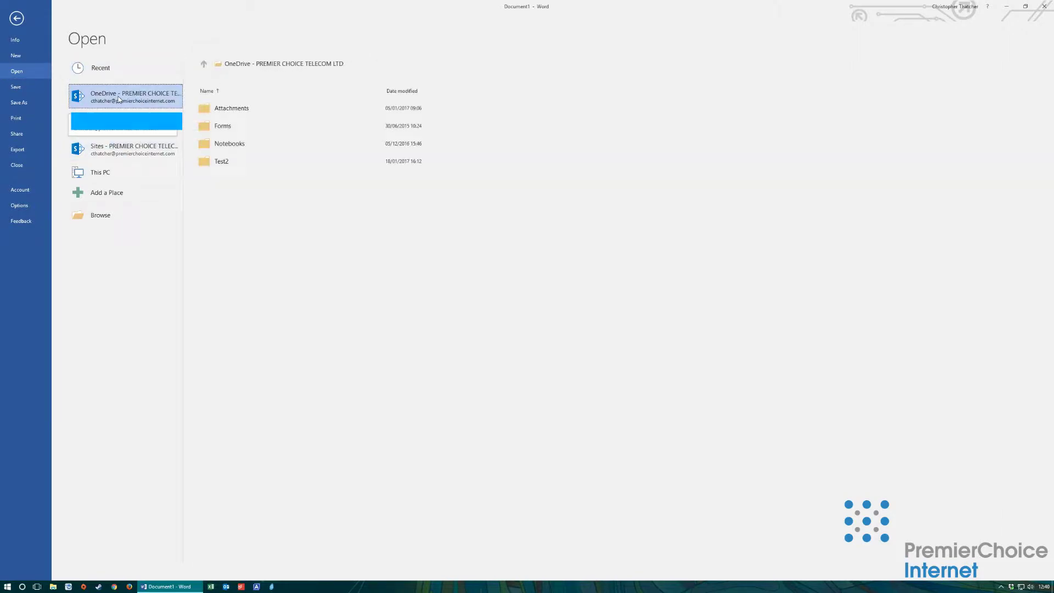
pyautogui.click(224, 161)
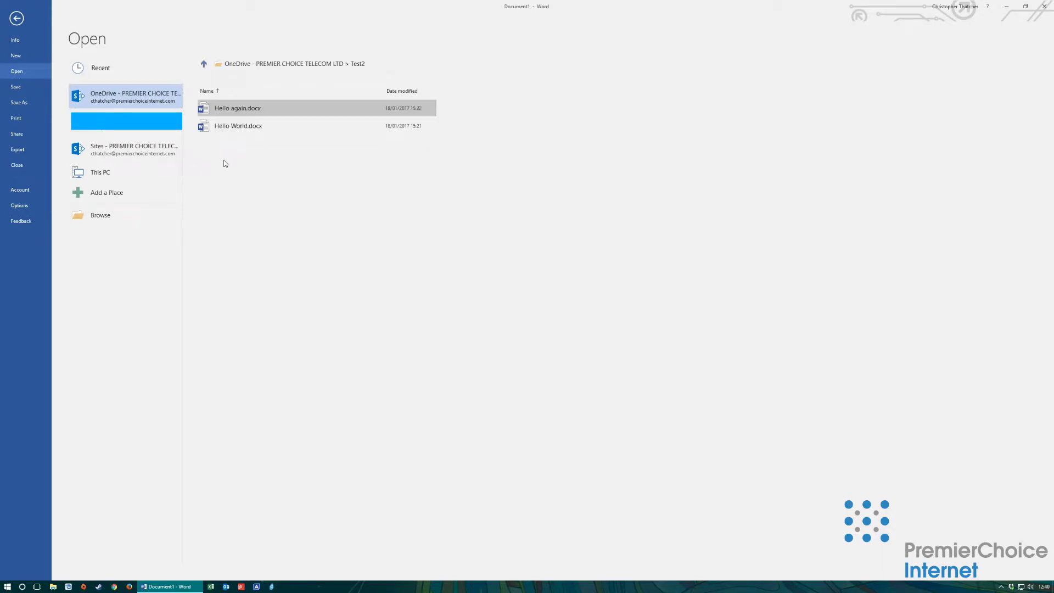
pyautogui.click(114, 156)
pyautogui.click(248, 107)
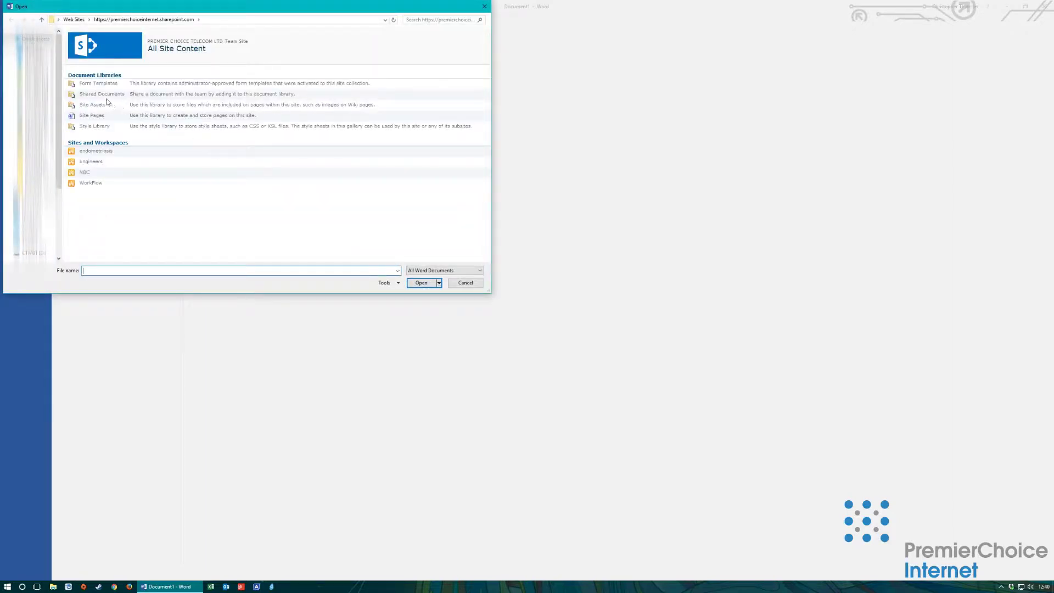
# Step: Open Shared Documents, select its web address in the address bar, then cancel the dialog
pyautogui.click(105, 98)
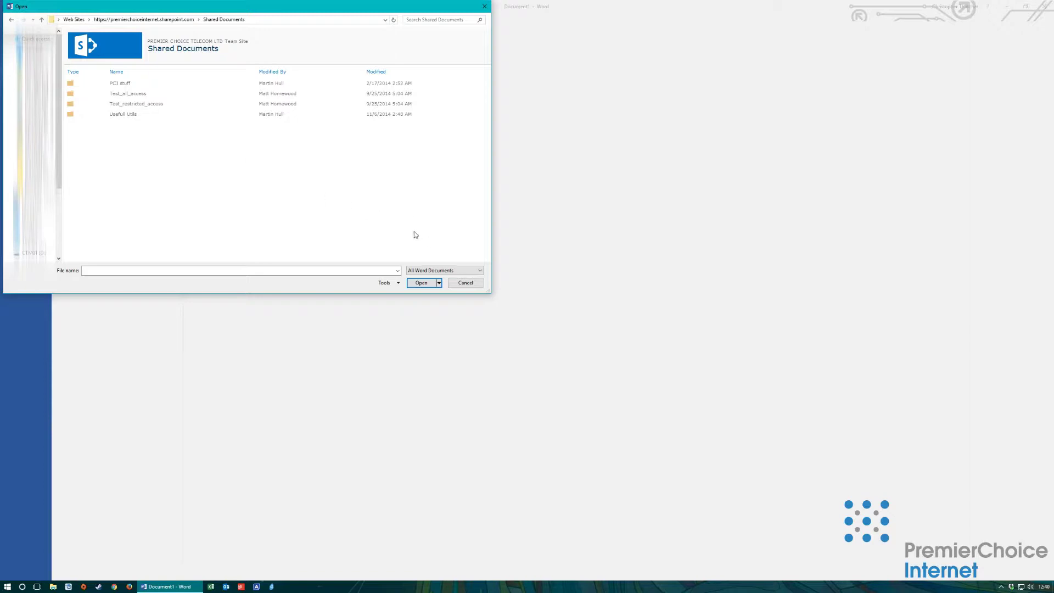
pyautogui.click(269, 19)
pyautogui.moveTo(201, 20); pyautogui.dragTo(58, 20)
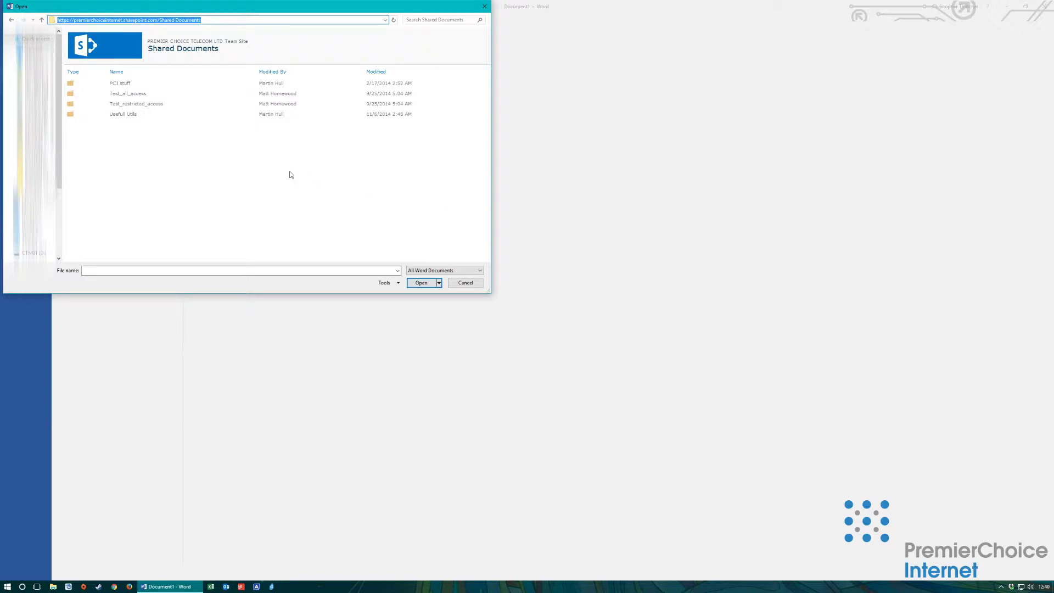
pyautogui.click(465, 283)
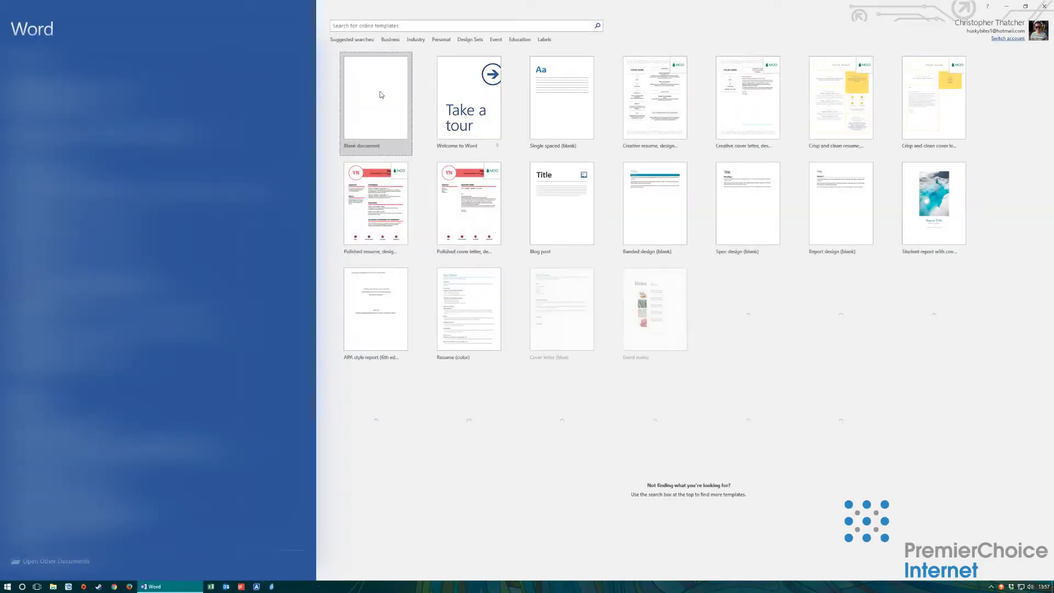
# Step: Type 'Hi, this is a demo', save it as This Demo in OneDrive Test2, and close Word
pyautogui.click(401, 143)
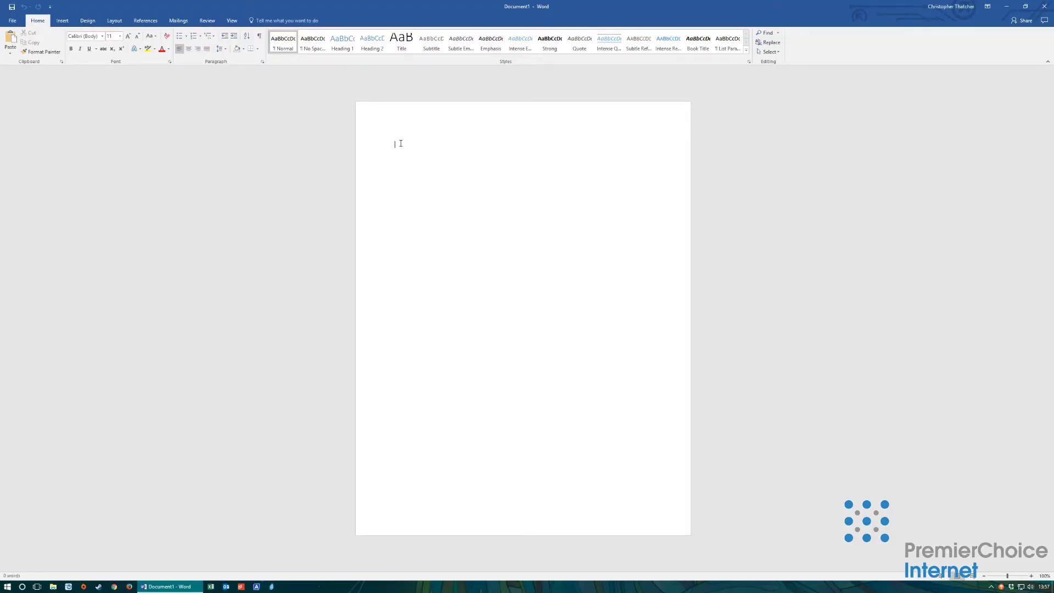
pyautogui.write('Hi, this is a demo')
pyautogui.click(12, 22)
pyautogui.click(14, 103)
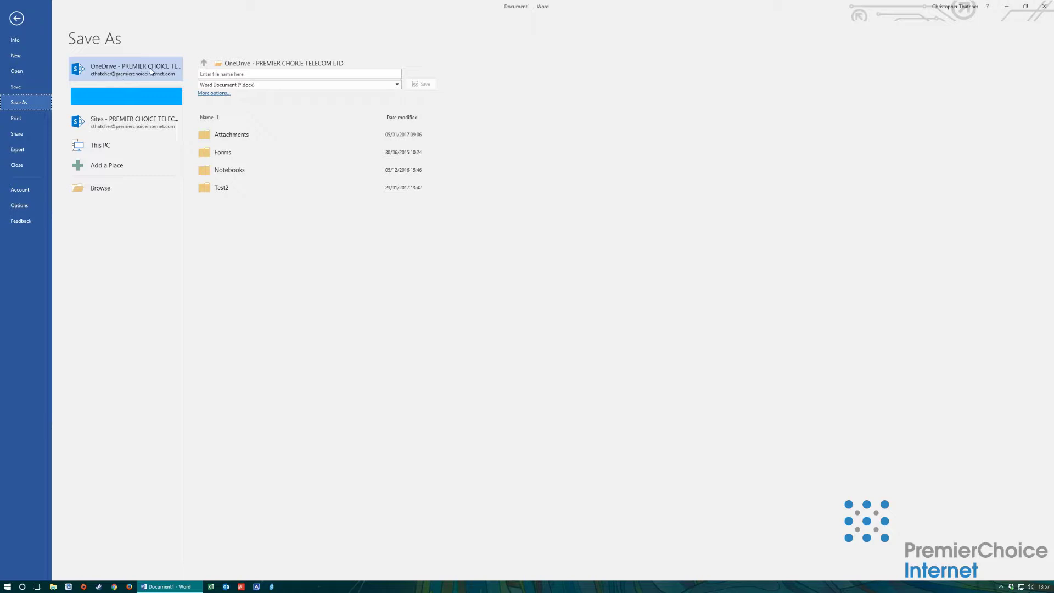
pyautogui.click(222, 188)
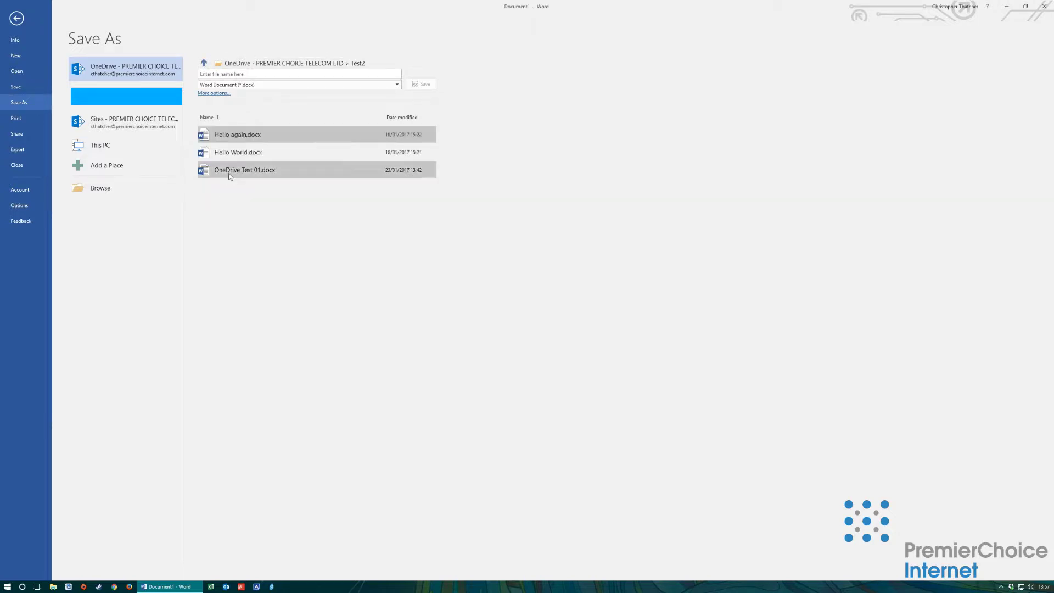
pyautogui.click(236, 74)
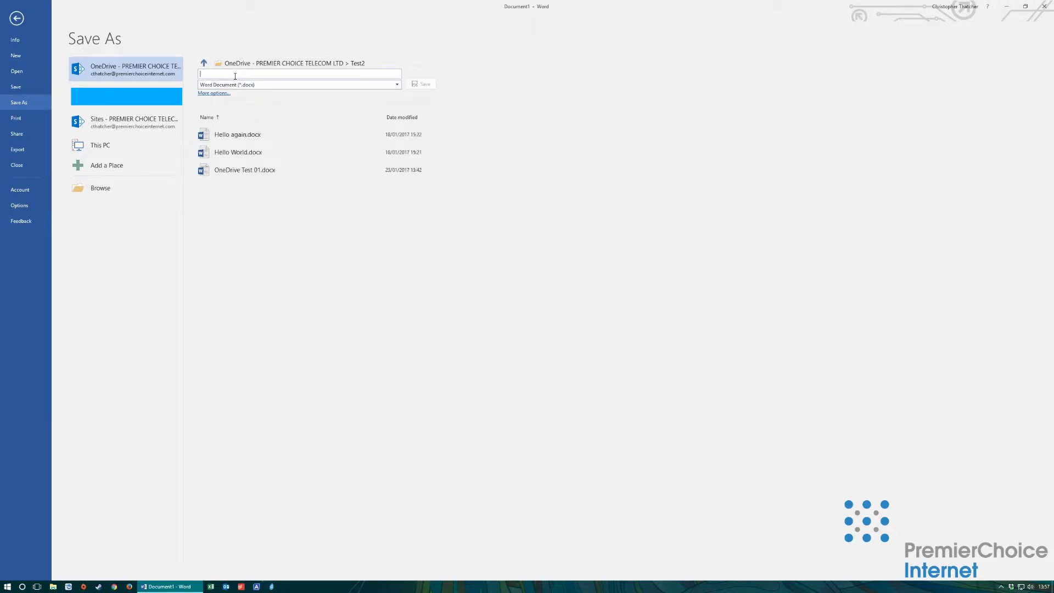
pyautogui.write('This Demo')
pyautogui.click(421, 85)
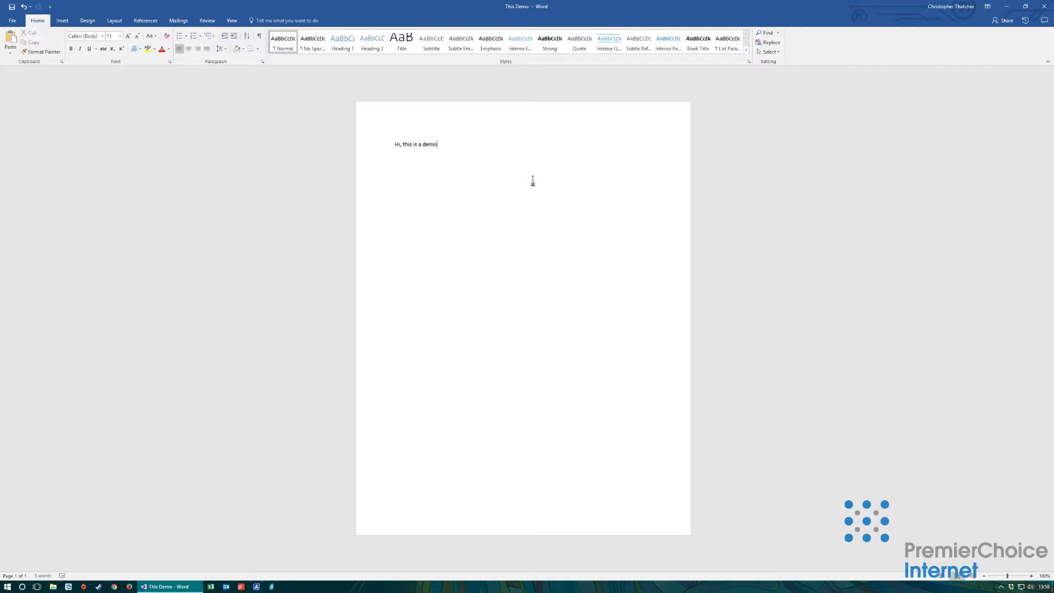
pyautogui.click(1044, 6)
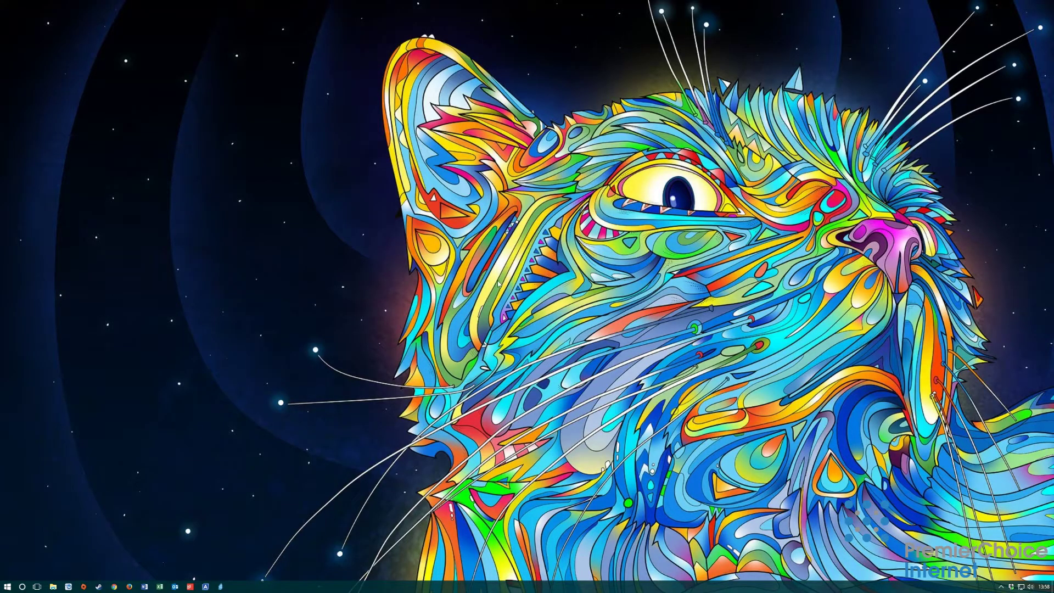
# Step: Relaunch Word and open This Demo.docx from the OneDrive Test2 folder
pyautogui.click(144, 586)
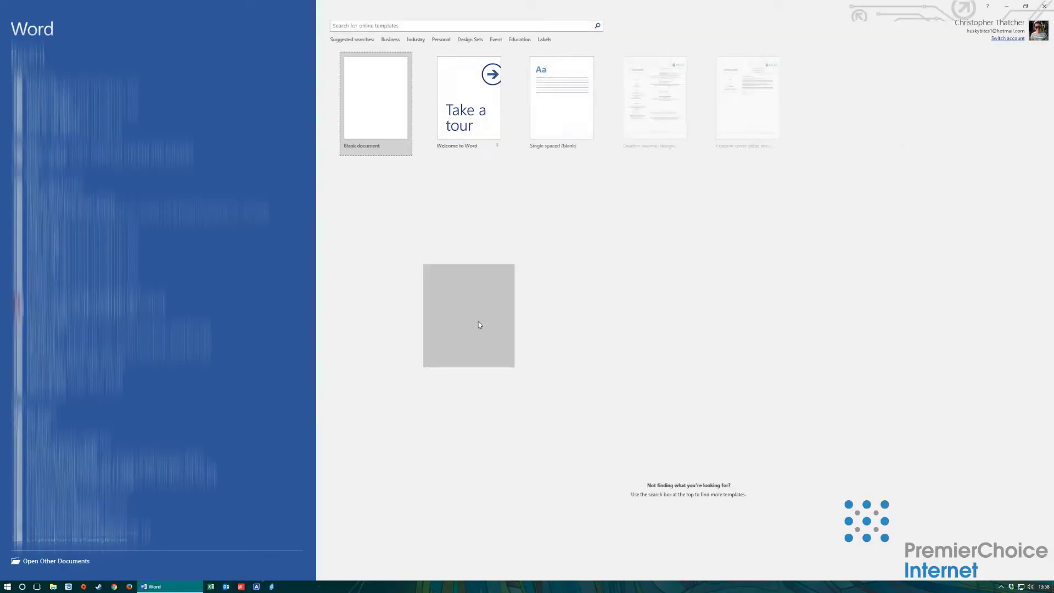
pyautogui.click(359, 124)
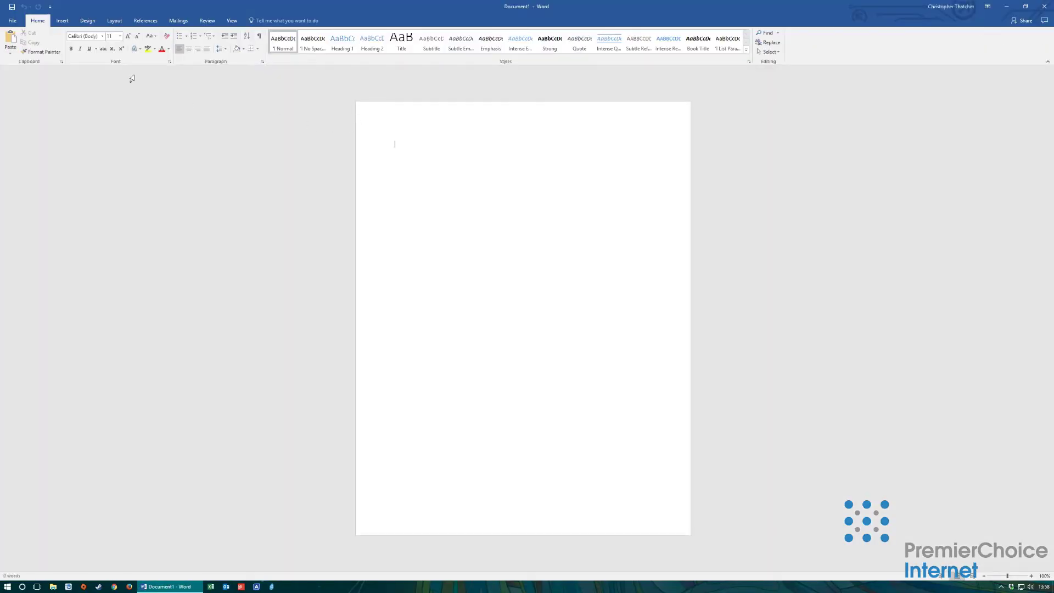
pyautogui.click(10, 21)
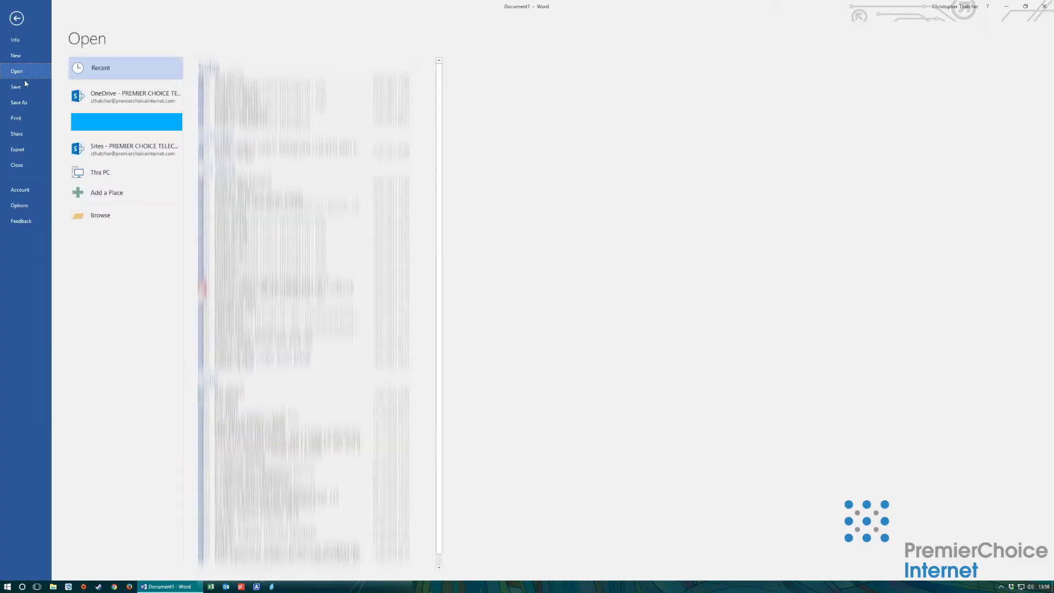
pyautogui.click(143, 104)
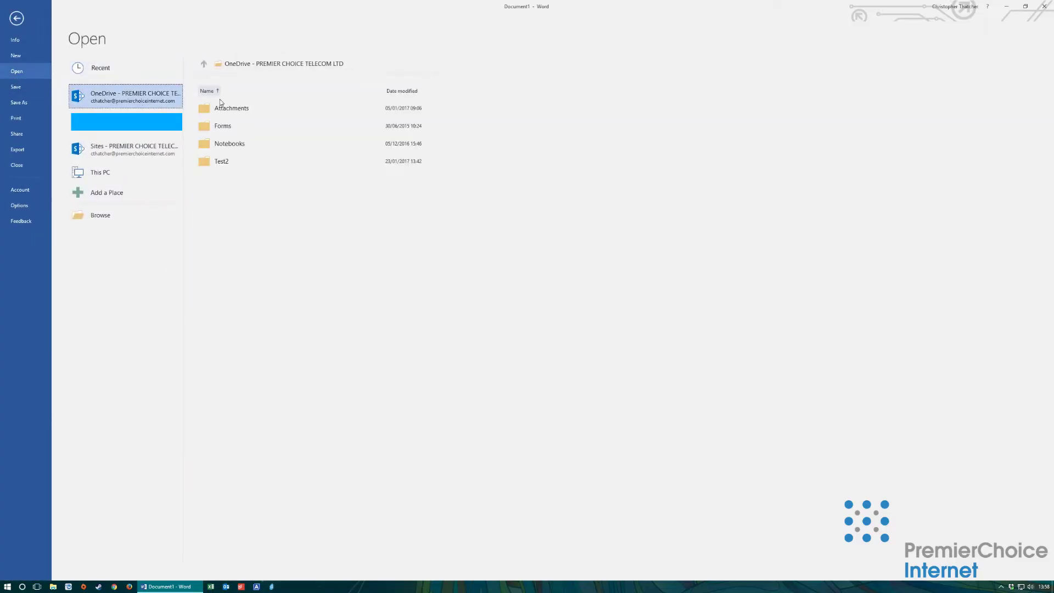
pyautogui.click(243, 163)
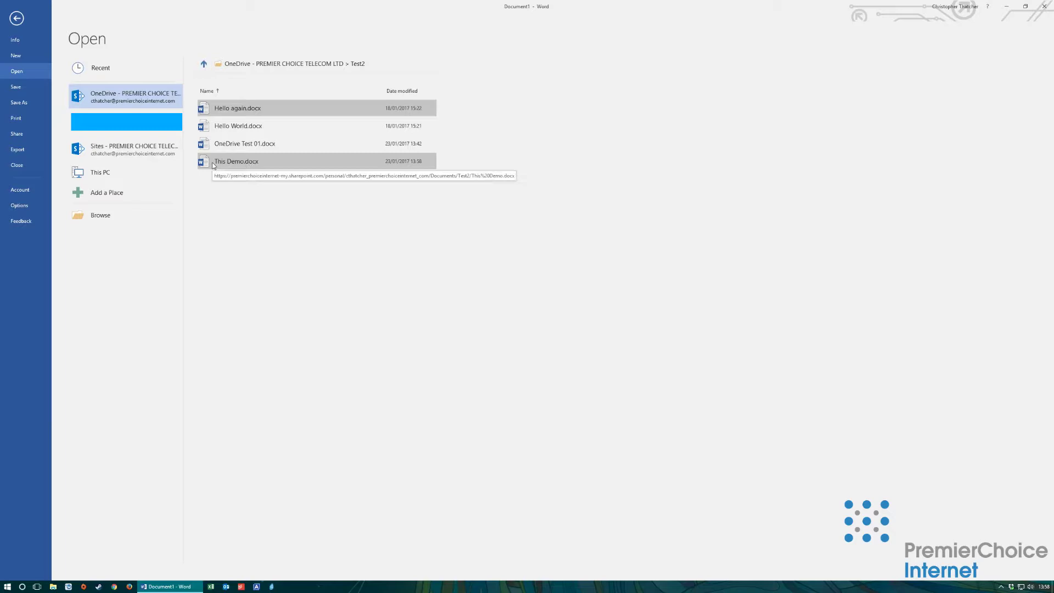
pyautogui.click(247, 162)
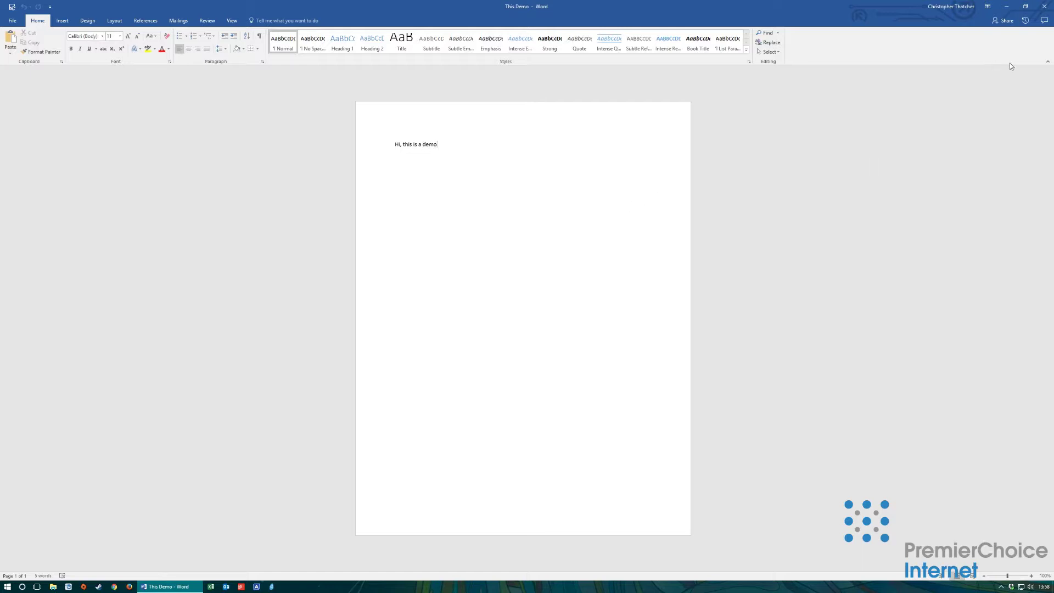
# Step: Close Word, then save the Excel workbook as Block in the team site's Shared Documents
pyautogui.click(1047, 12)
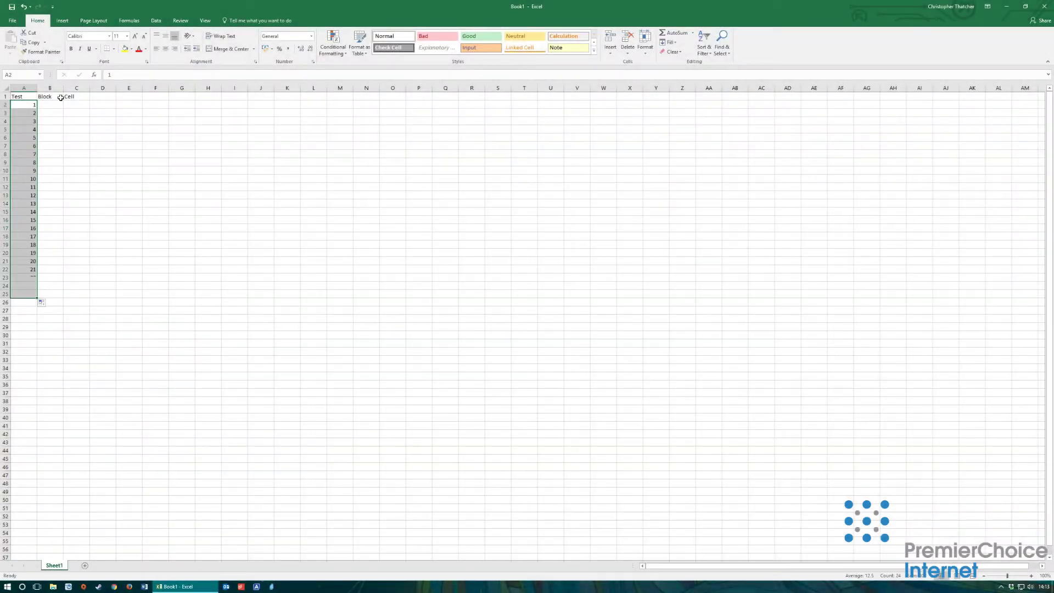
pyautogui.click(15, 20)
pyautogui.click(21, 105)
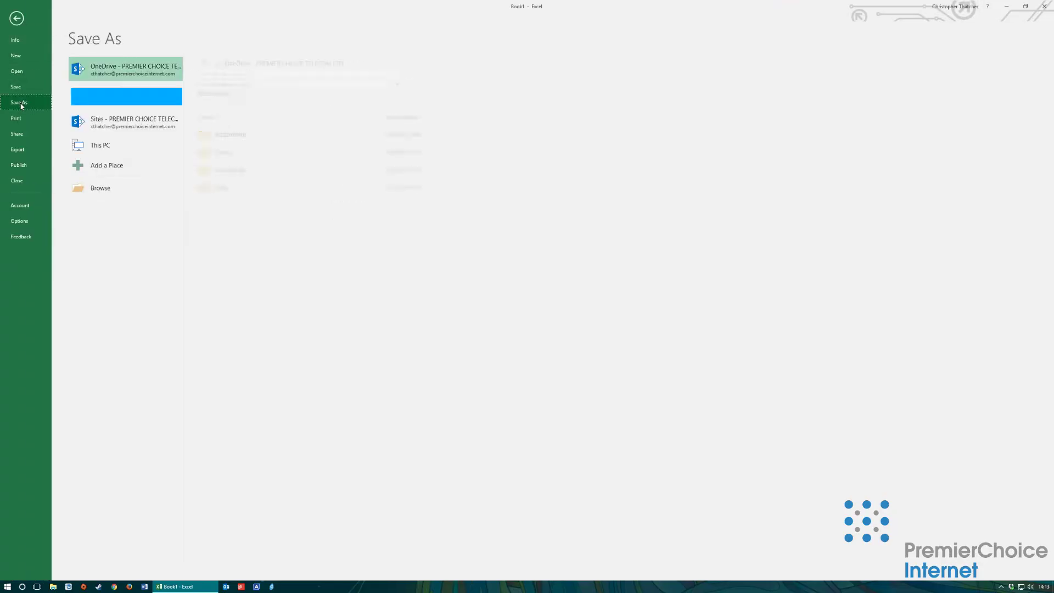
pyautogui.click(125, 126)
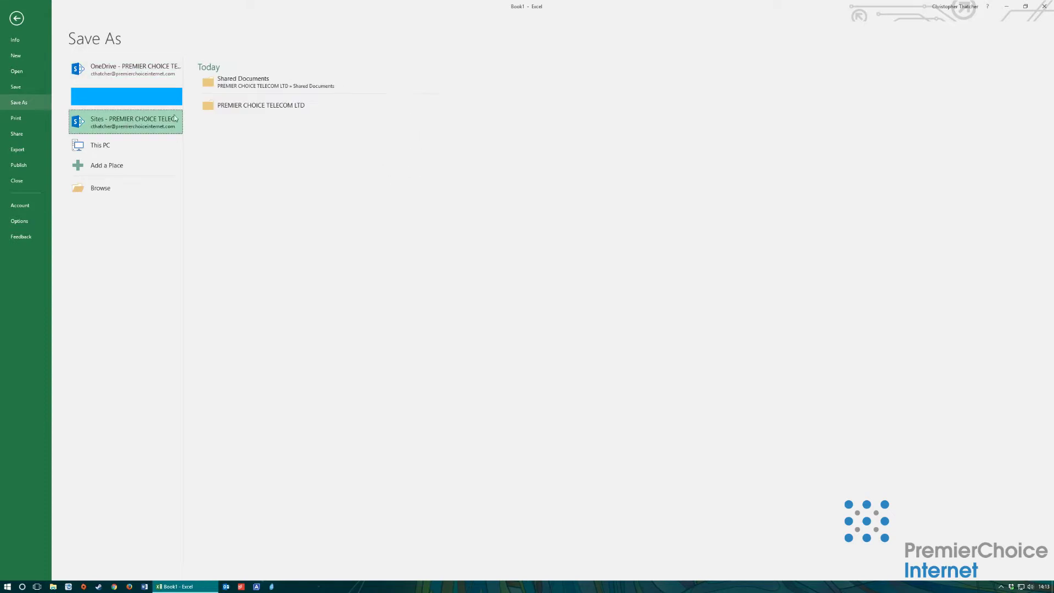
pyautogui.click(264, 105)
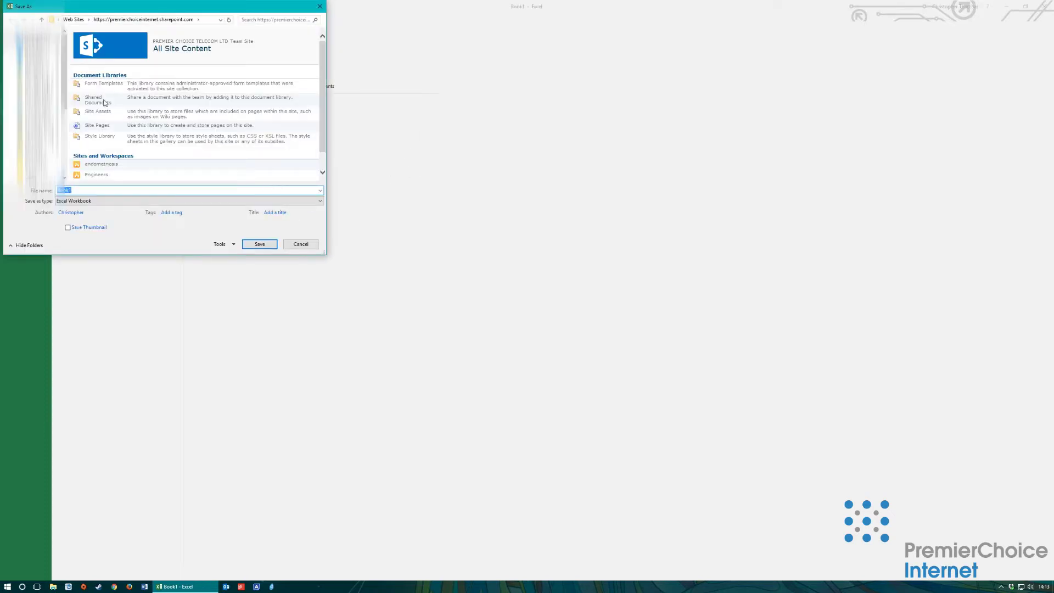
pyautogui.click(103, 100)
pyautogui.doubleClick(63, 190)
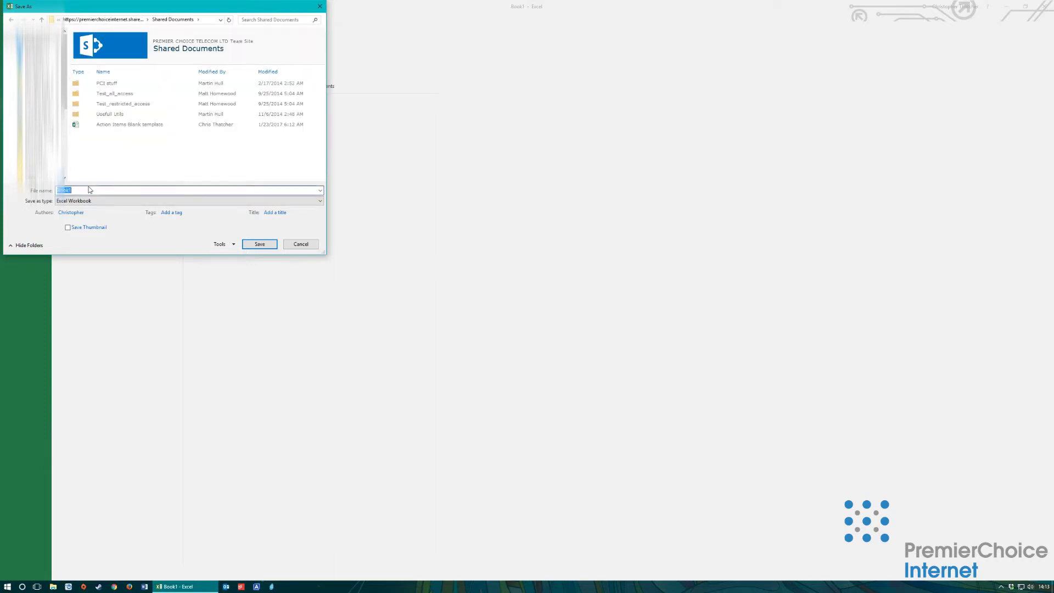
pyautogui.write('B')
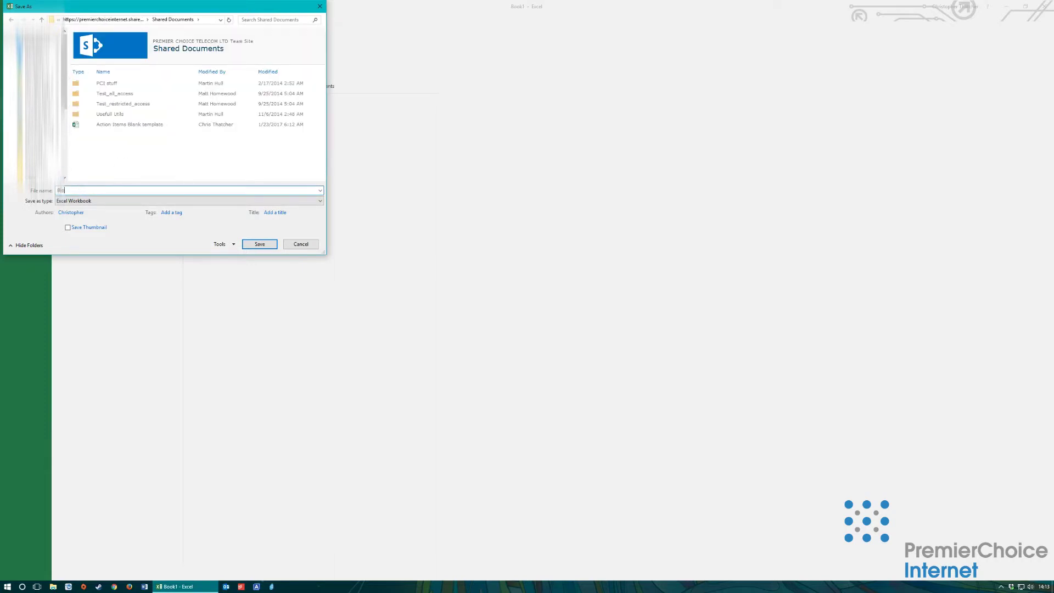
pyautogui.write('lock')
pyautogui.click(262, 245)
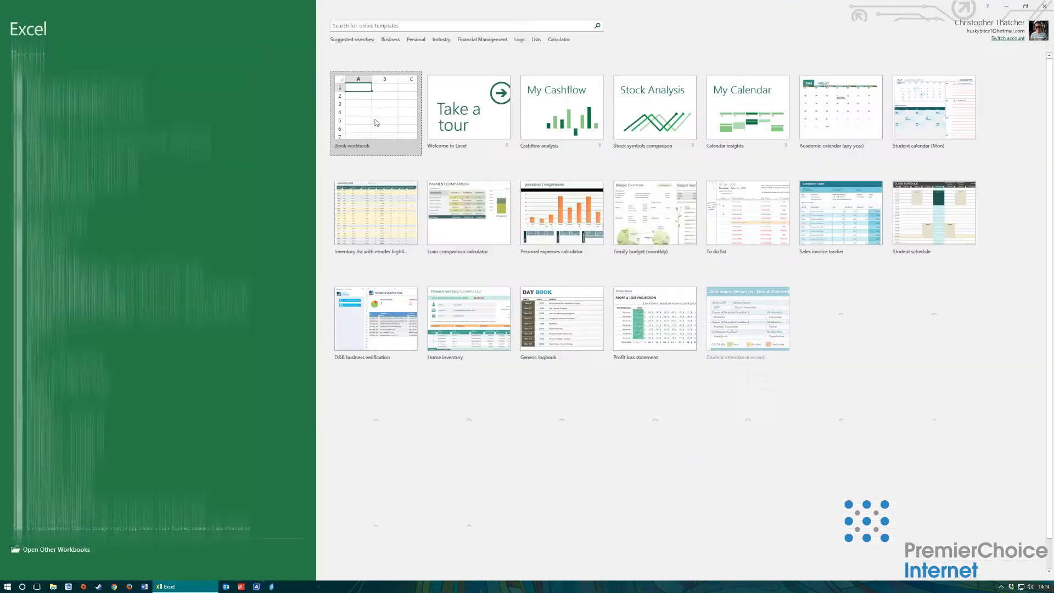
# Step: Open the Action Items Blank template from the team site's Shared Documents library
pyautogui.click(372, 116)
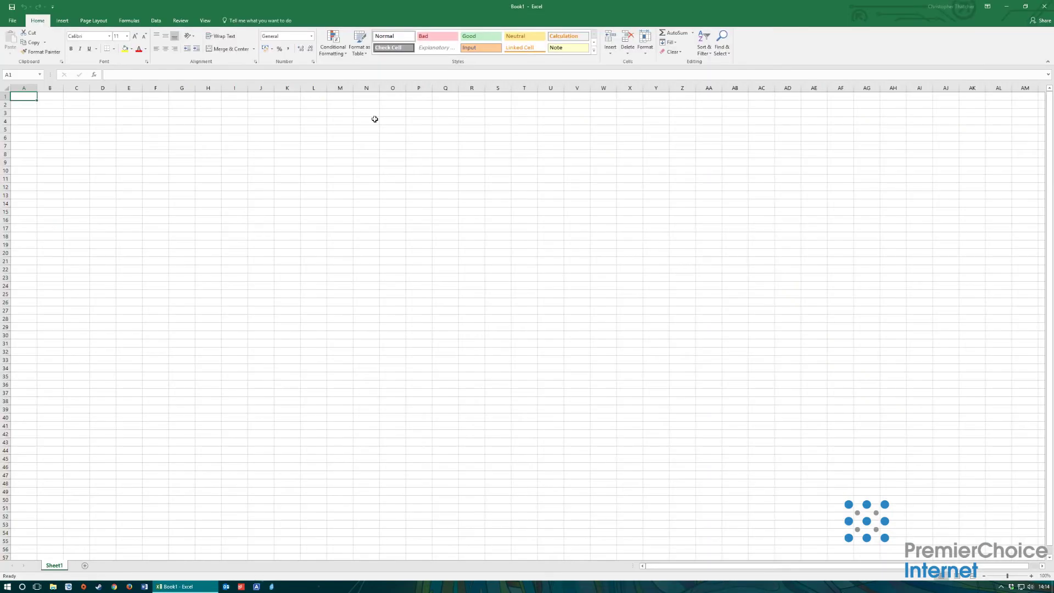
pyautogui.click(12, 20)
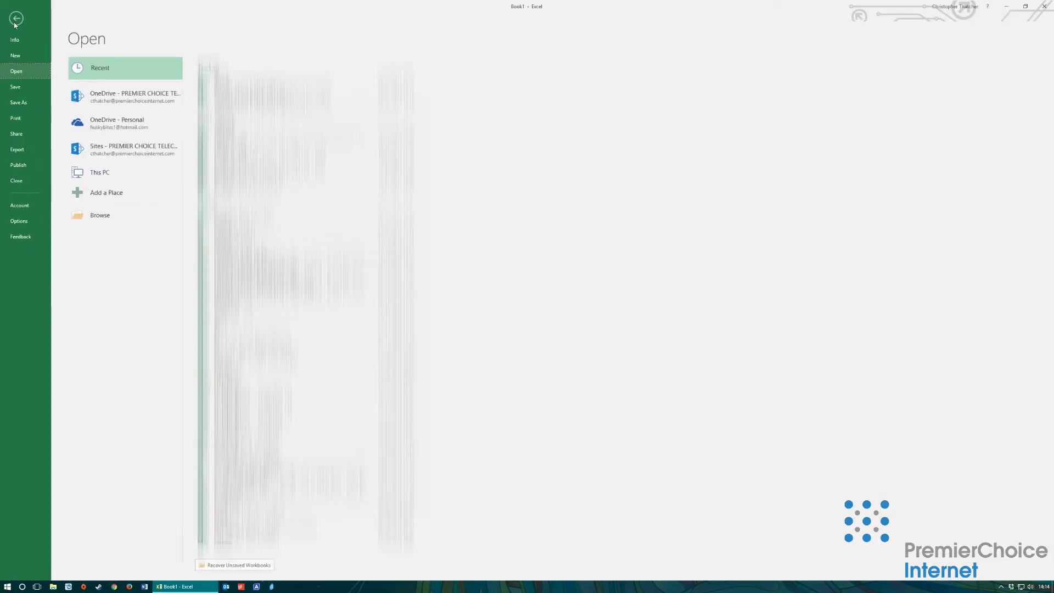
pyautogui.click(126, 150)
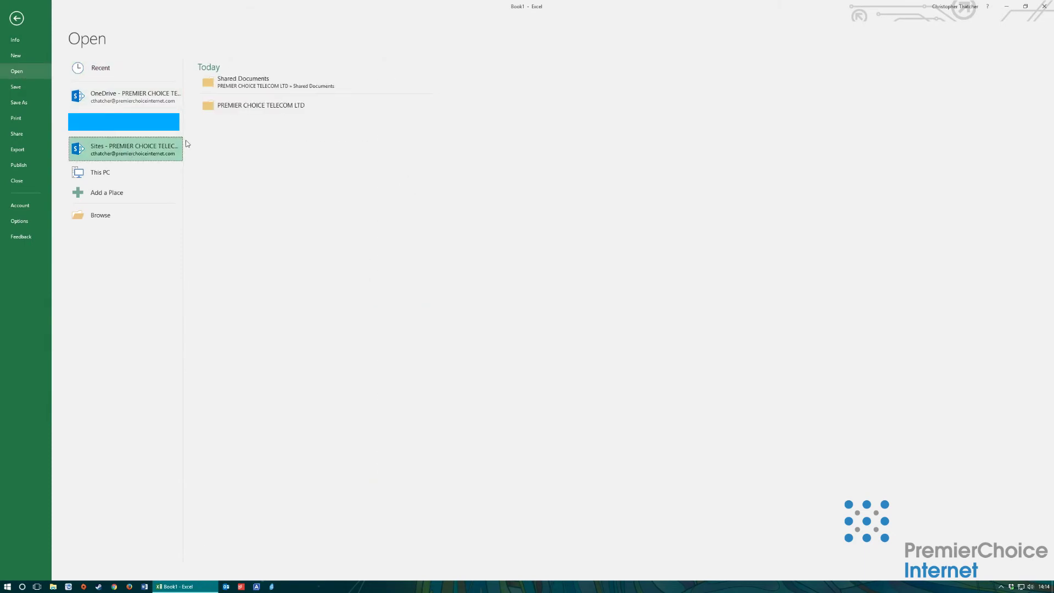
pyautogui.click(250, 107)
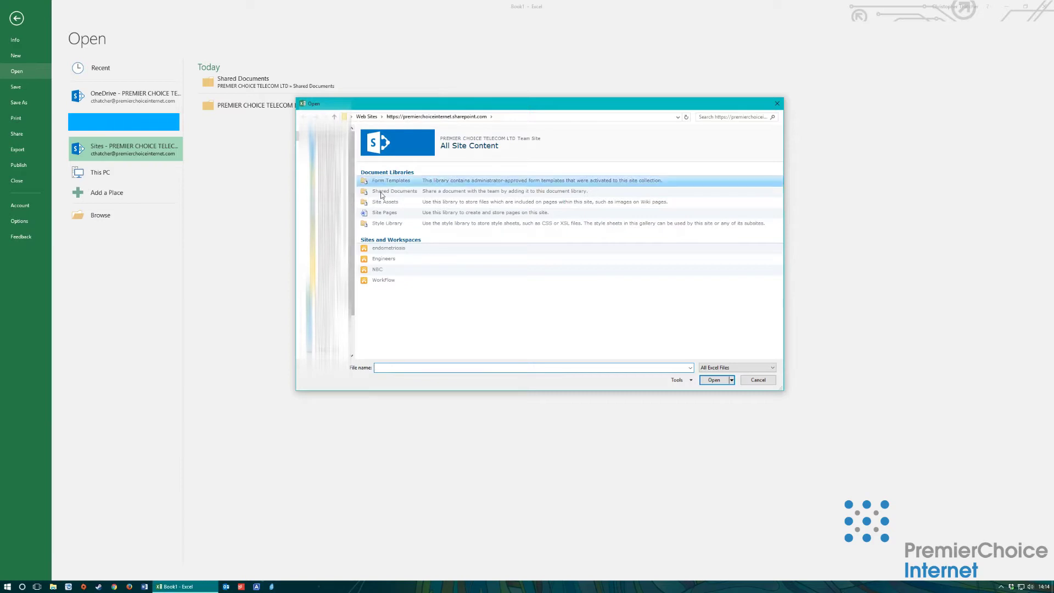
pyautogui.click(394, 191)
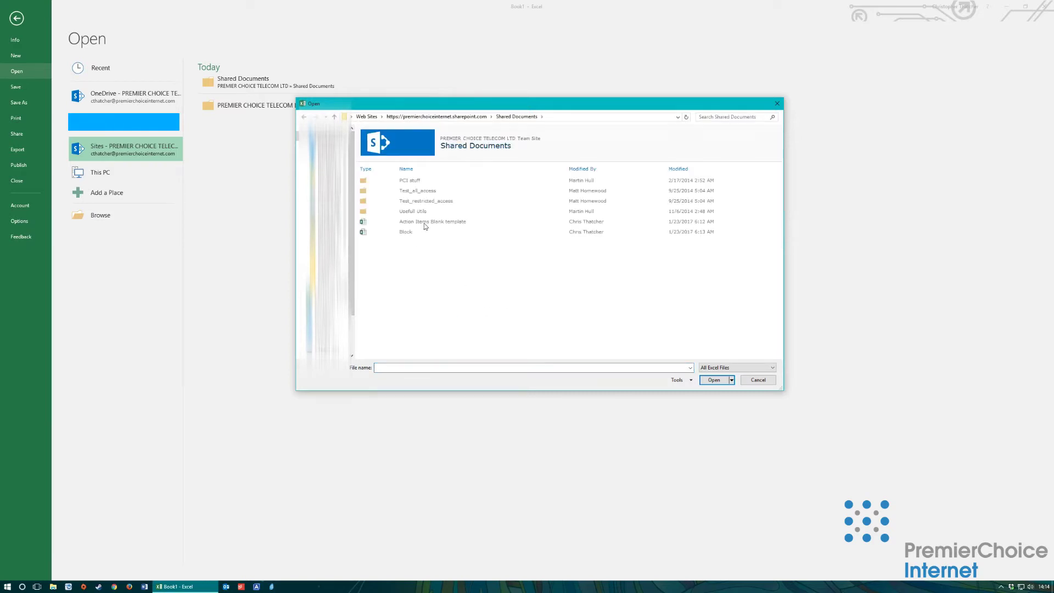
pyautogui.doubleClick(426, 222)
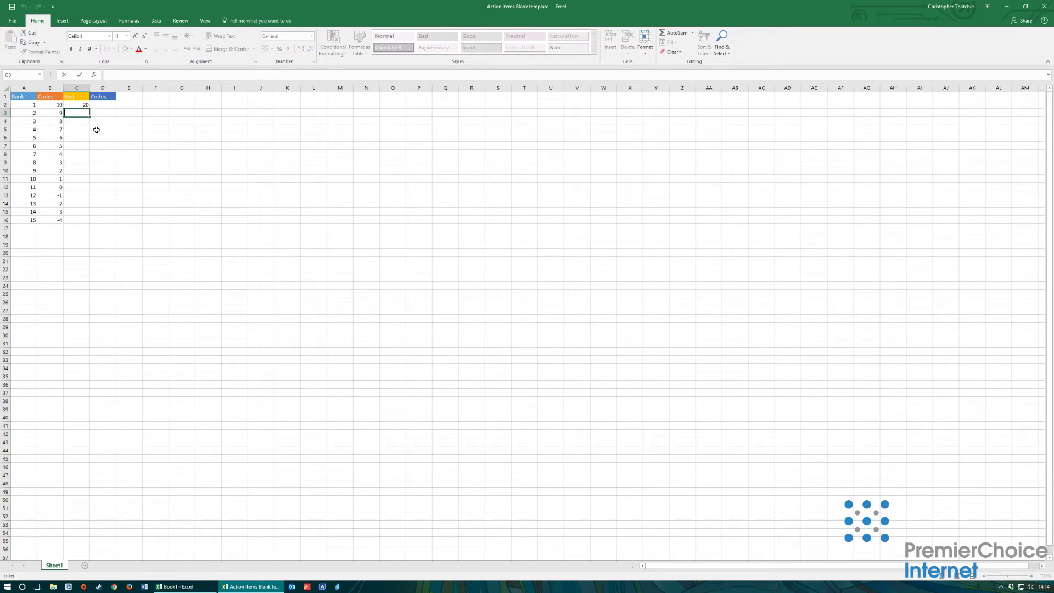
# Step: Enter 18 in C3 and extend the 20, 18 series down column C to row 16
pyautogui.write('18')
pyautogui.moveTo(81, 105); pyautogui.dragTo(93, 222)
pyautogui.click(268, 240)
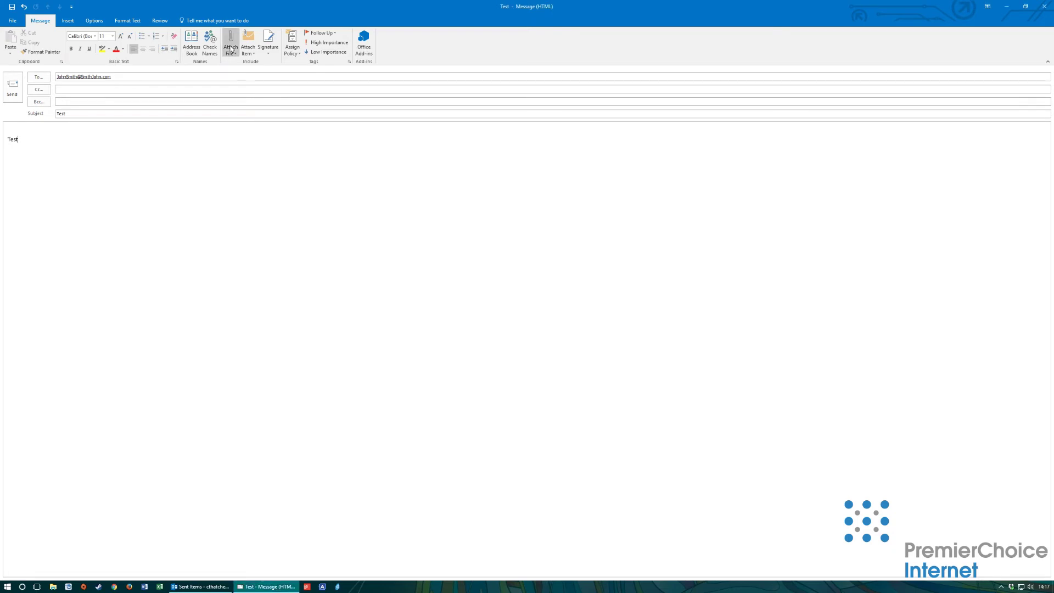
# Step: Attach the Block workbook from the team site's Shared Documents to the Test message
pyautogui.click(231, 50)
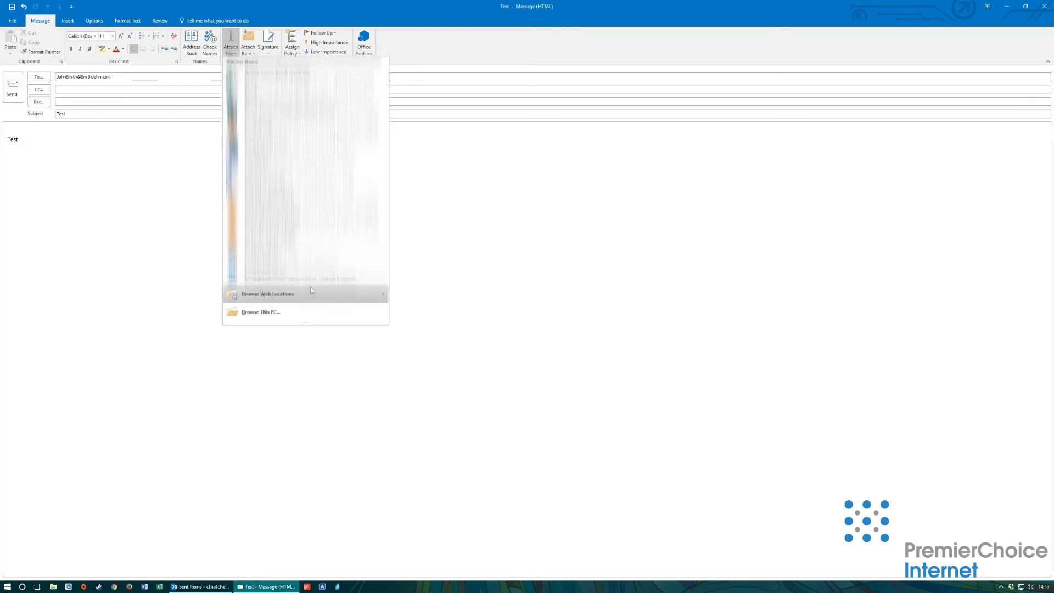
pyautogui.moveTo(314, 298)
pyautogui.moveTo(448, 343)
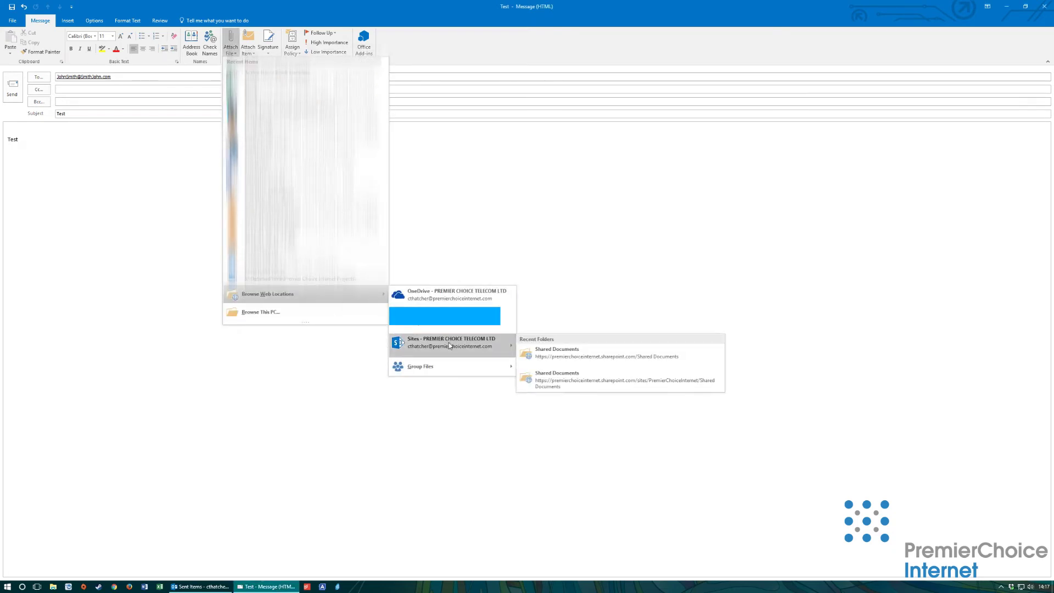
pyautogui.click(563, 357)
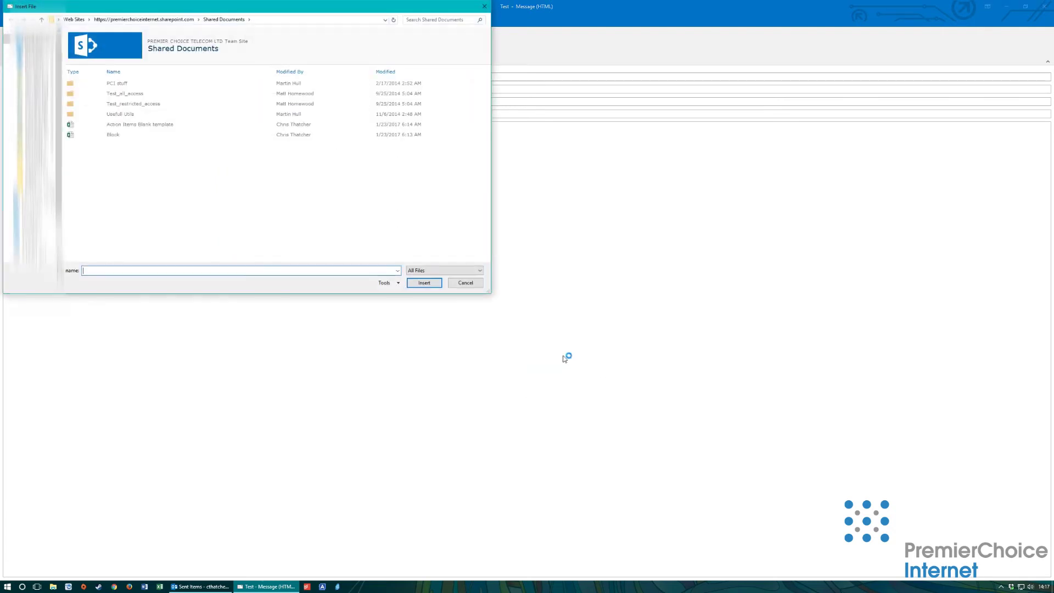
pyautogui.click(123, 133)
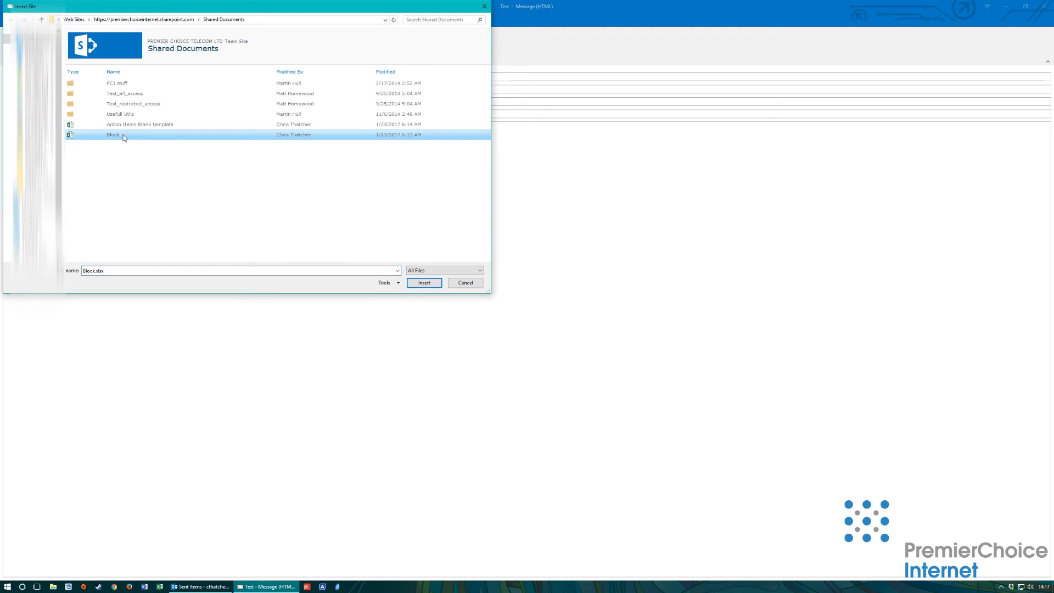
pyautogui.click(426, 286)
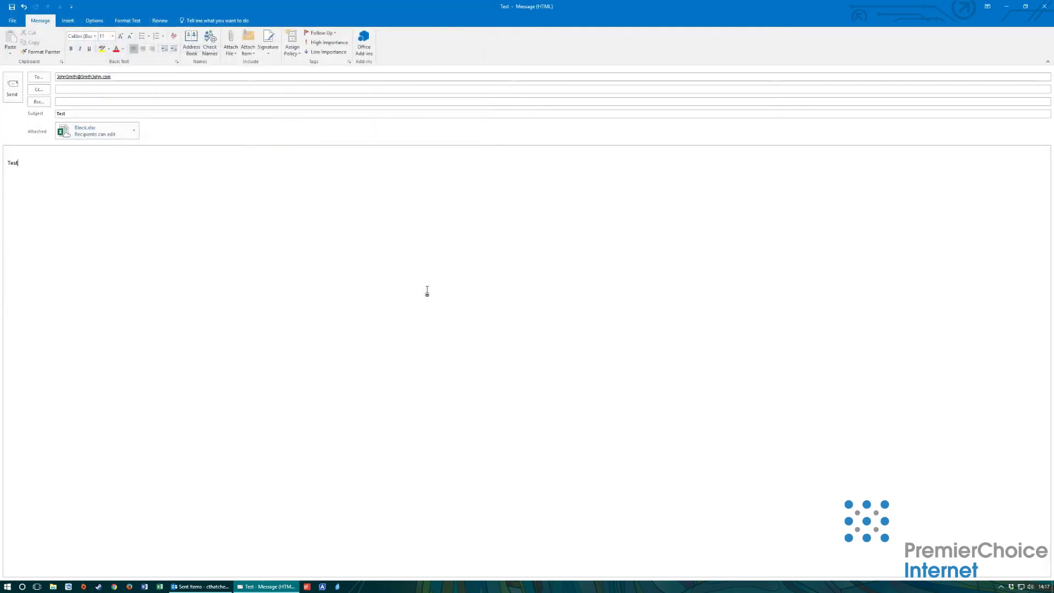
# Step: Reopen the Attach File choices and dismiss them without picking anything
pyautogui.click(230, 44)
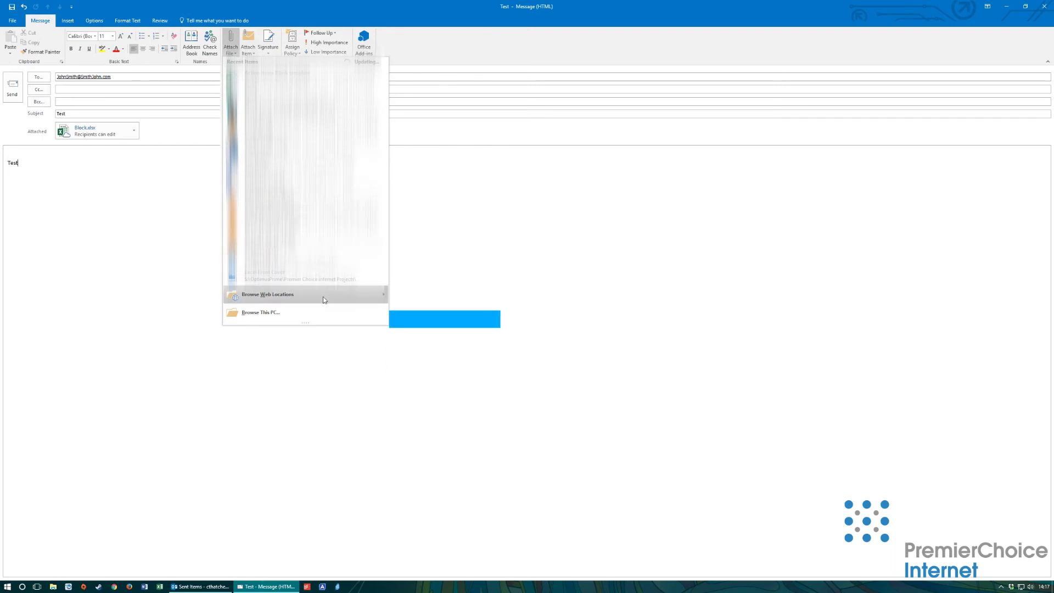
pyautogui.moveTo(323, 296)
pyautogui.click(429, 296)
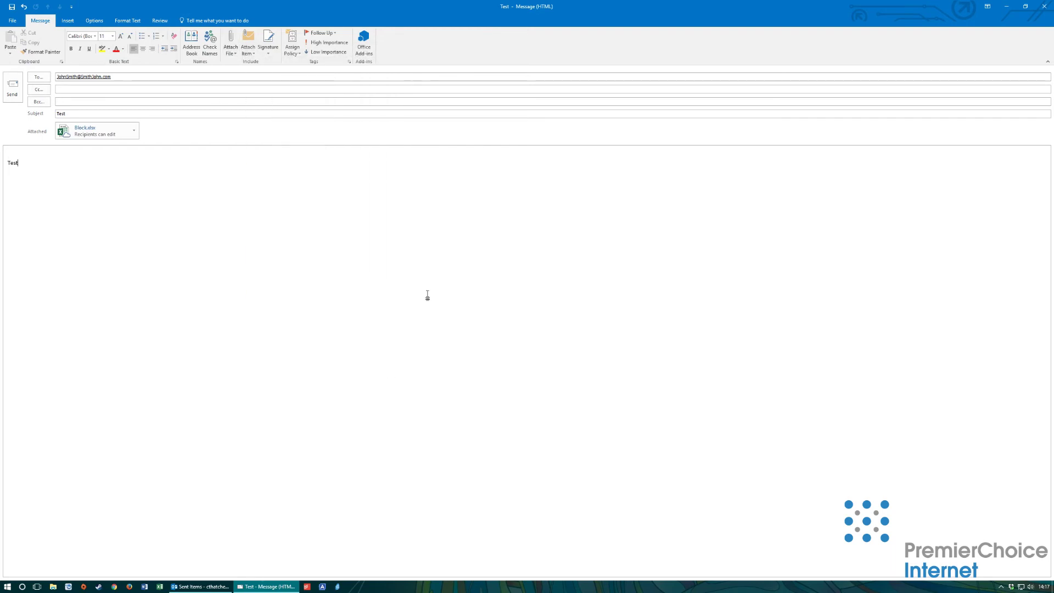